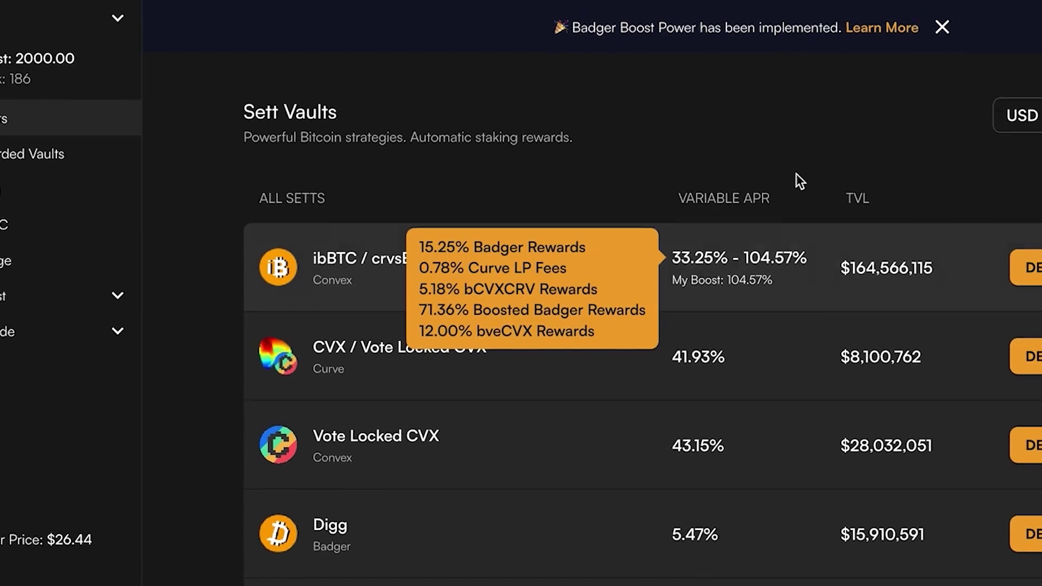
Open the ibBTC / crvsBTC LP vault's page and start a deposit into it.
{"action": "mouse_move", "coordinate": [750, 262]}
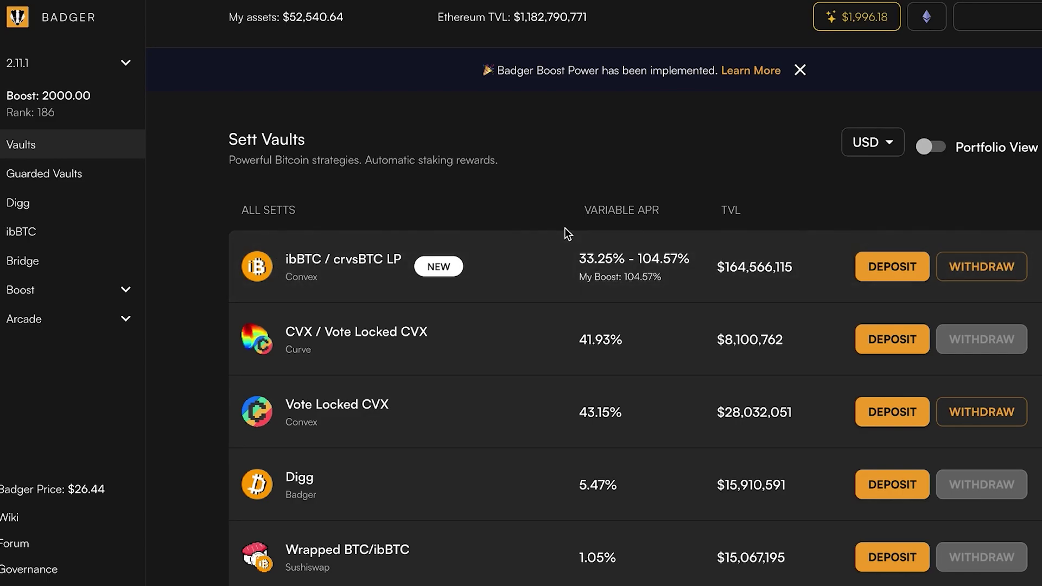
{"action": "mouse_move", "coordinate": [632, 257]}
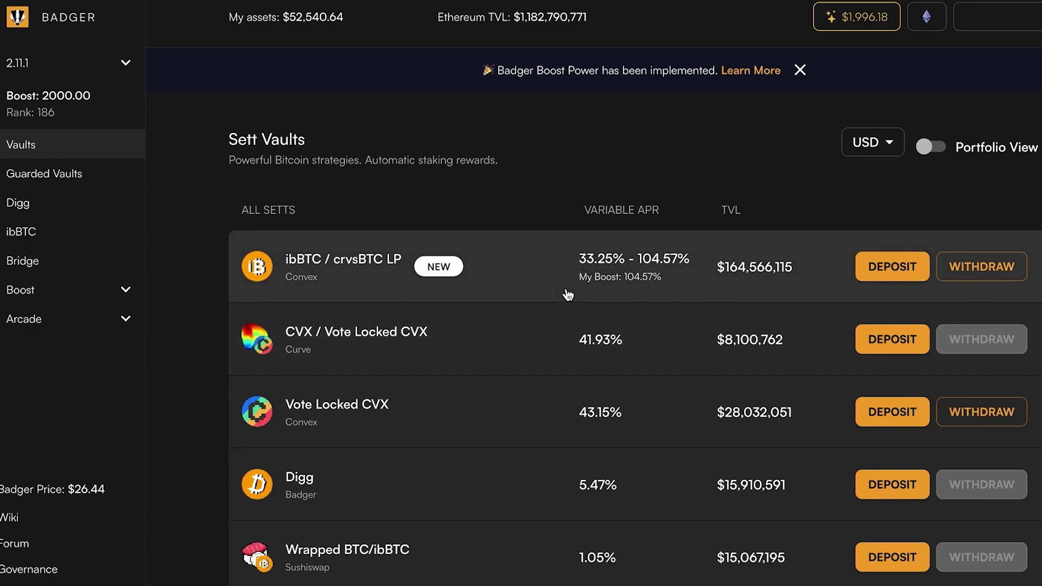
{"action": "left_click", "coordinate": [517, 270]}
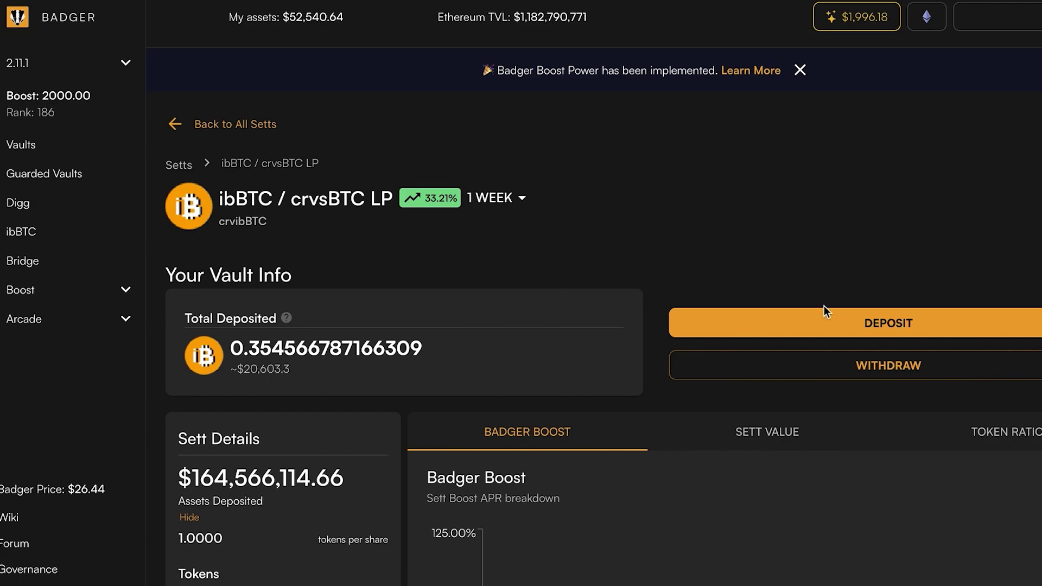
{"action": "left_click", "coordinate": [889, 322]}
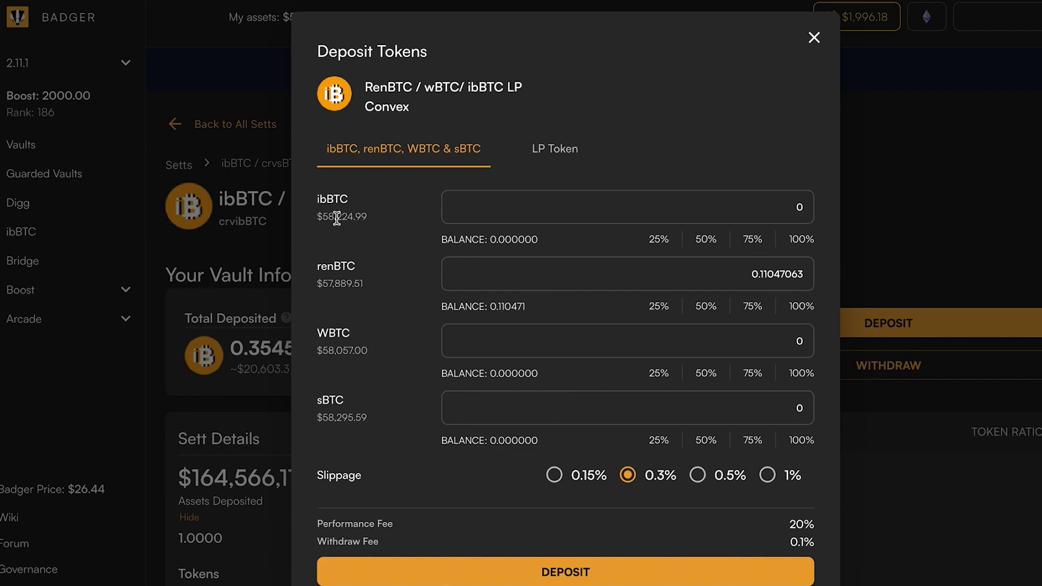
{"action": "scroll", "coordinate": [542, 173], "scroll_direction": "down", "scroll_amount": 1}
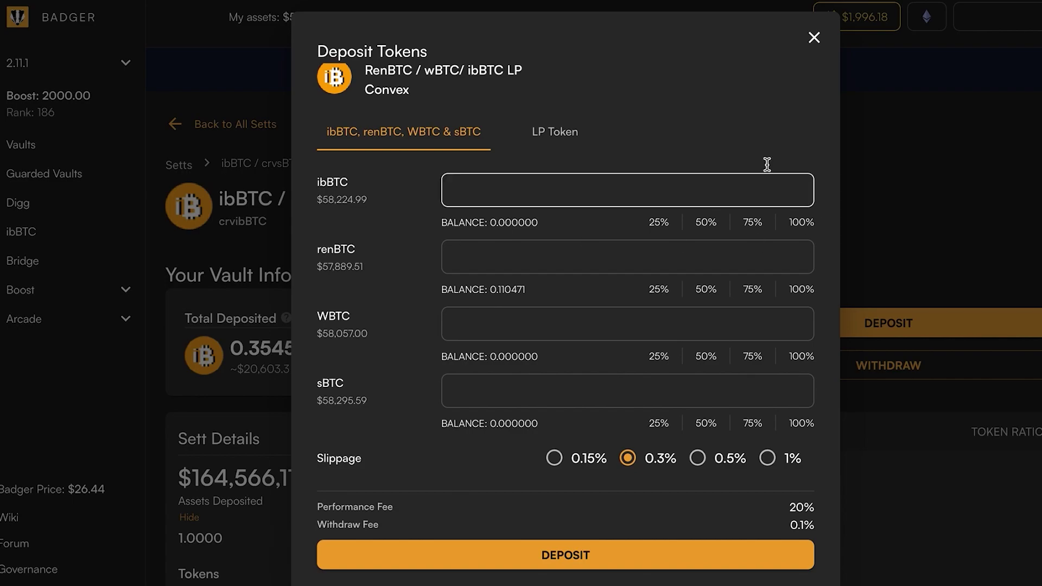
Enter trial amounts of 1 ibBTC and 1 renBTC, then clear both fields.
{"action": "left_click", "coordinate": [788, 199]}
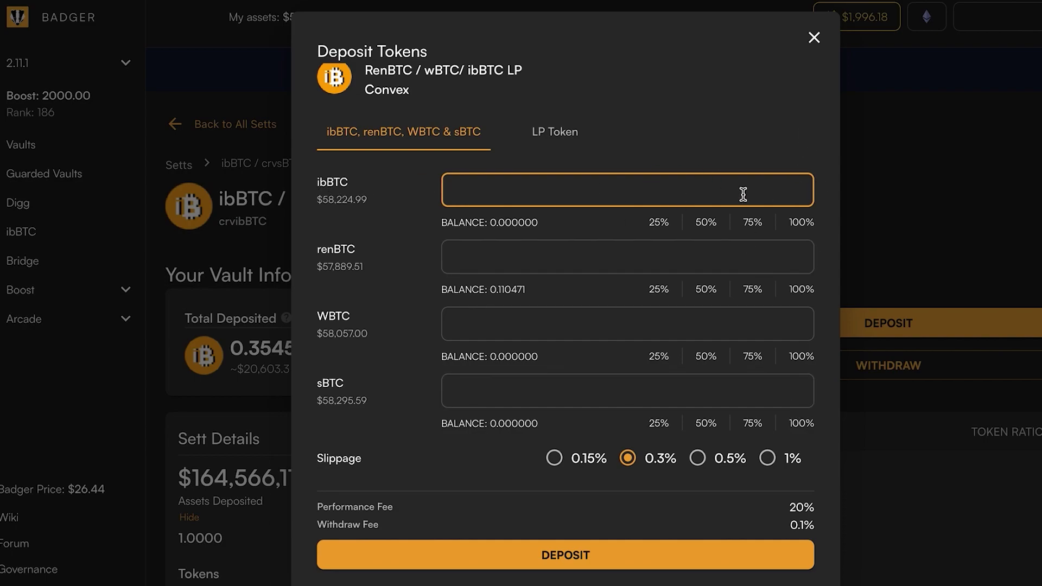
{"action": "type", "text": "1"}
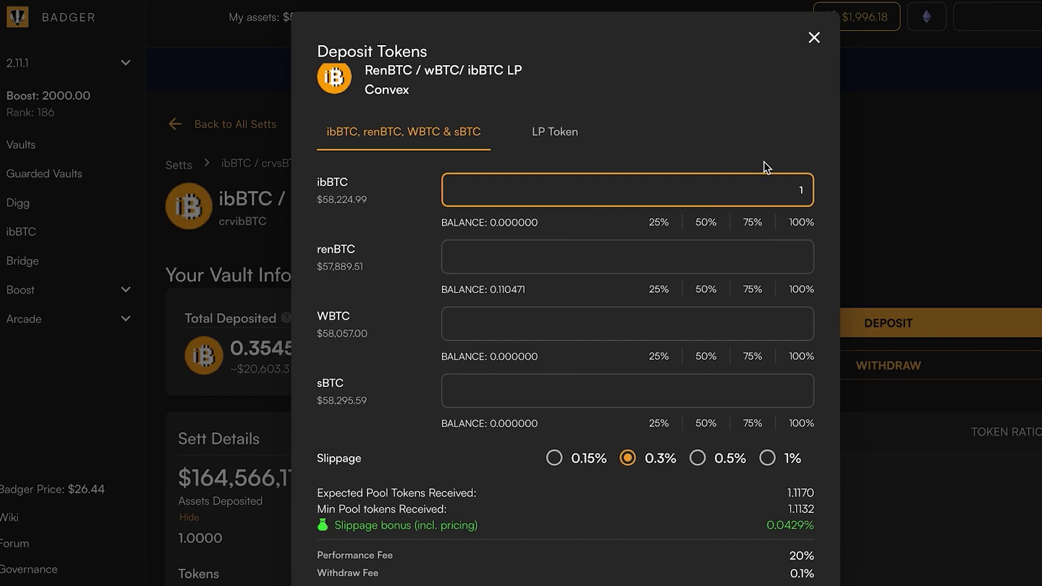
{"action": "double_click", "coordinate": [786, 188]}
{"action": "key", "text": "ctrl+x"}
{"action": "left_click", "coordinate": [731, 258]}
{"action": "key", "text": "ctrl+v"}
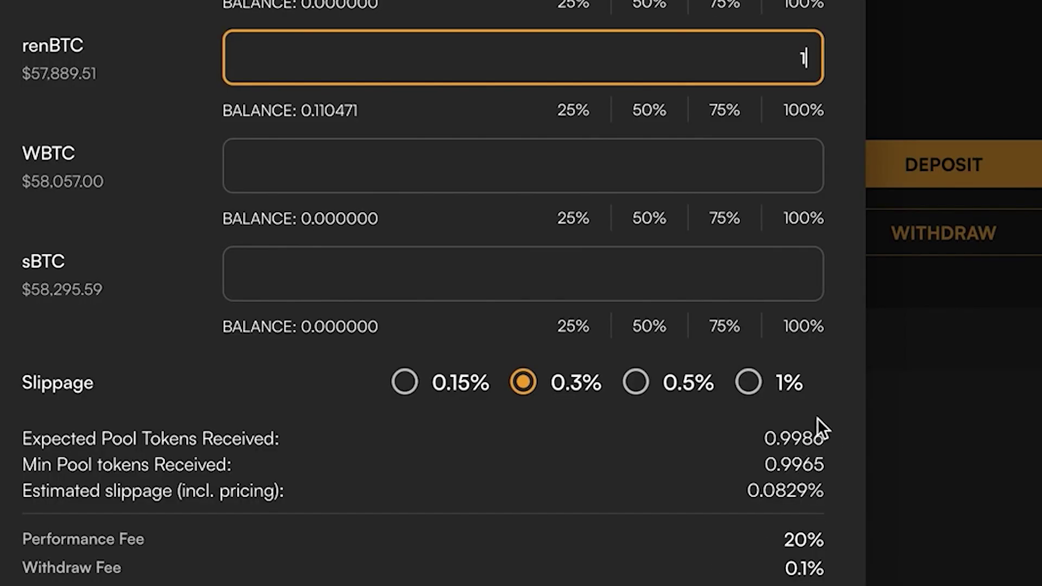
{"action": "double_click", "coordinate": [761, 68]}
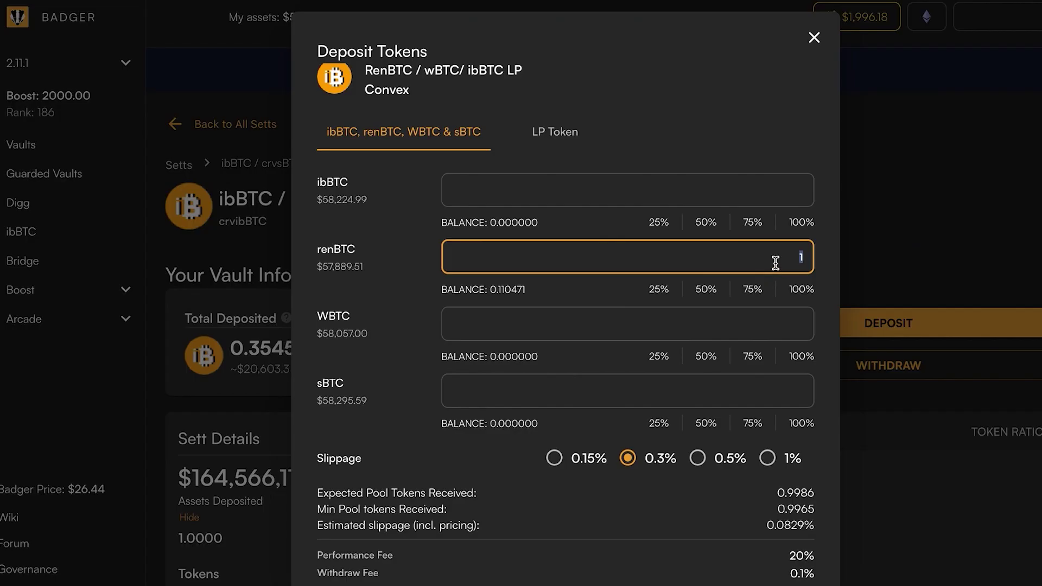
{"action": "key", "text": "BackSpace"}
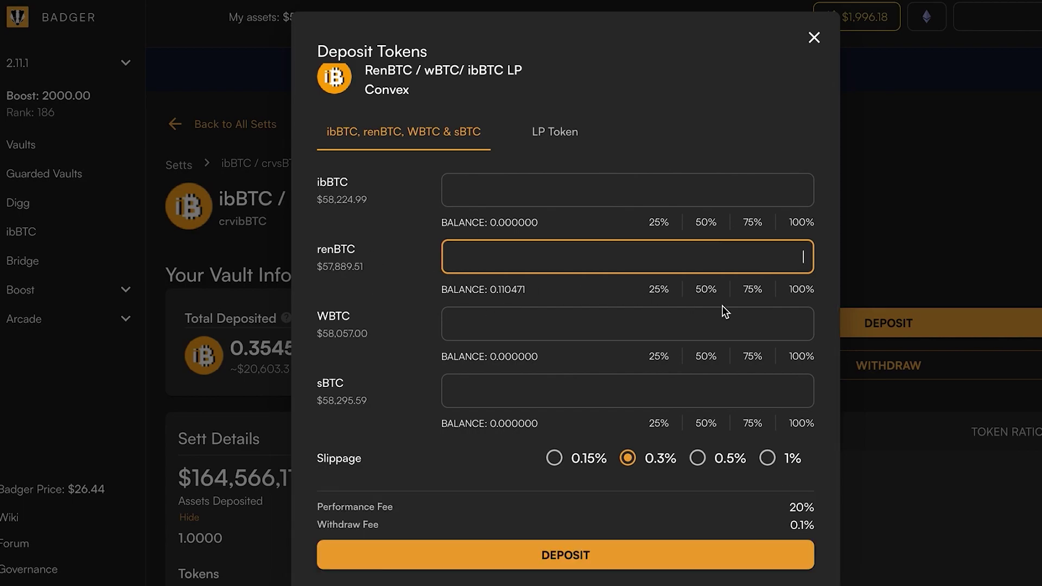
Try an amount of 1 in the WBTC and sBTC fields and clear each.
{"action": "left_click", "coordinate": [773, 328]}
{"action": "type", "text": "1"}
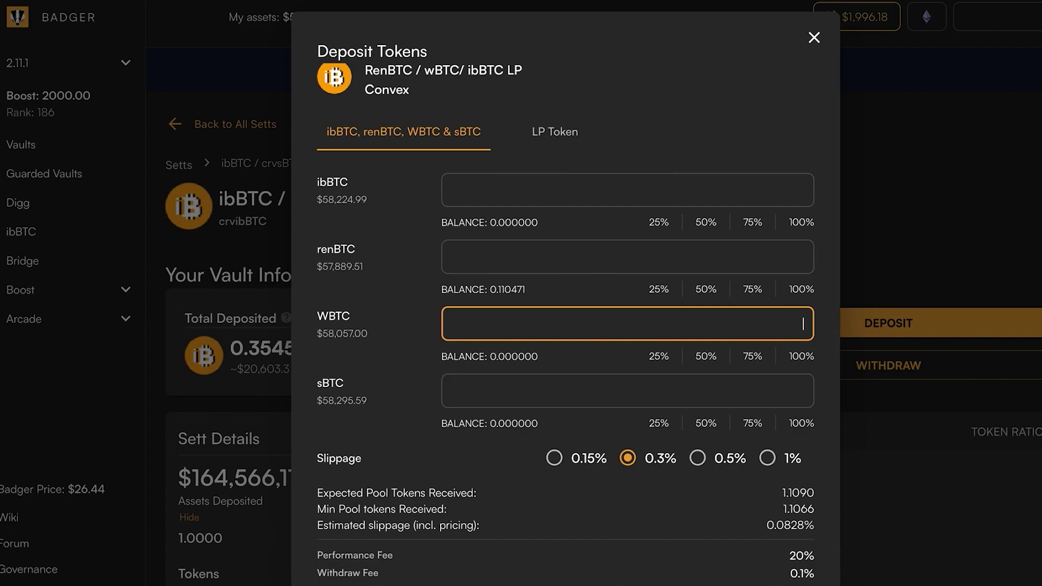
{"action": "key", "text": "BackSpace"}
{"action": "left_click", "coordinate": [779, 390]}
{"action": "type", "text": "1"}
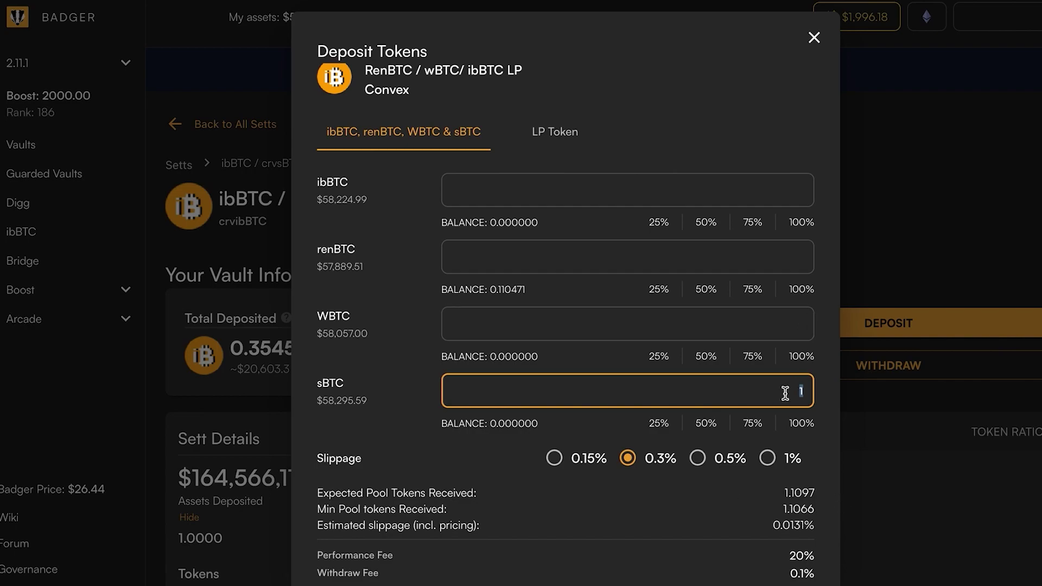
{"action": "key", "text": "BackSpace"}
Fill in the full 0.11047063 renBTC balance, then close the deposit dialog.
{"action": "left_click", "coordinate": [778, 260]}
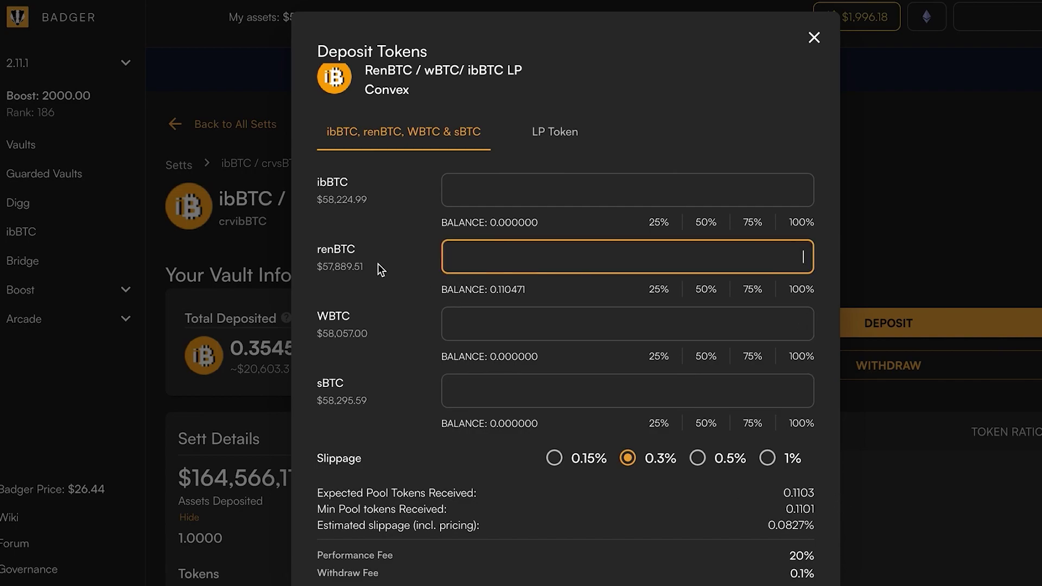
{"action": "left_click", "coordinate": [517, 289]}
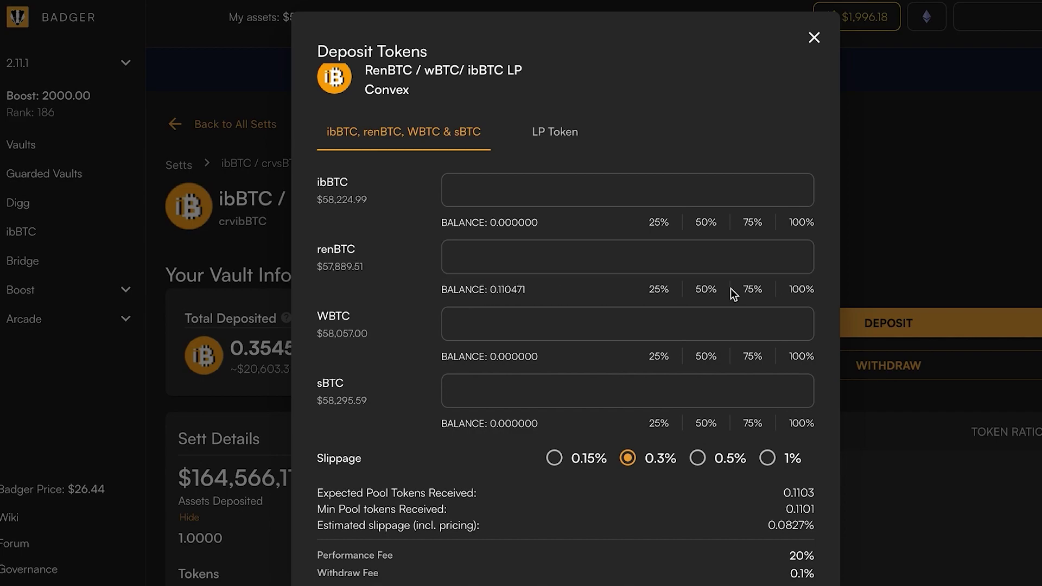
{"action": "left_click", "coordinate": [804, 290]}
{"action": "left_click", "coordinate": [814, 38]}
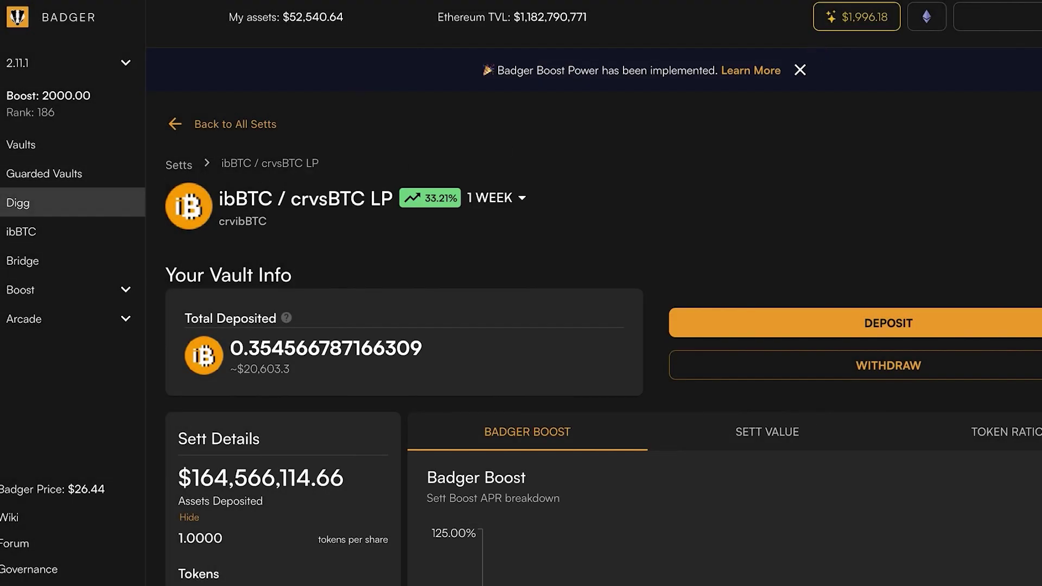
On the ibBTC page, switch the mint source token from bcrvRenBTC to renBTC.
{"action": "left_click", "coordinate": [35, 239]}
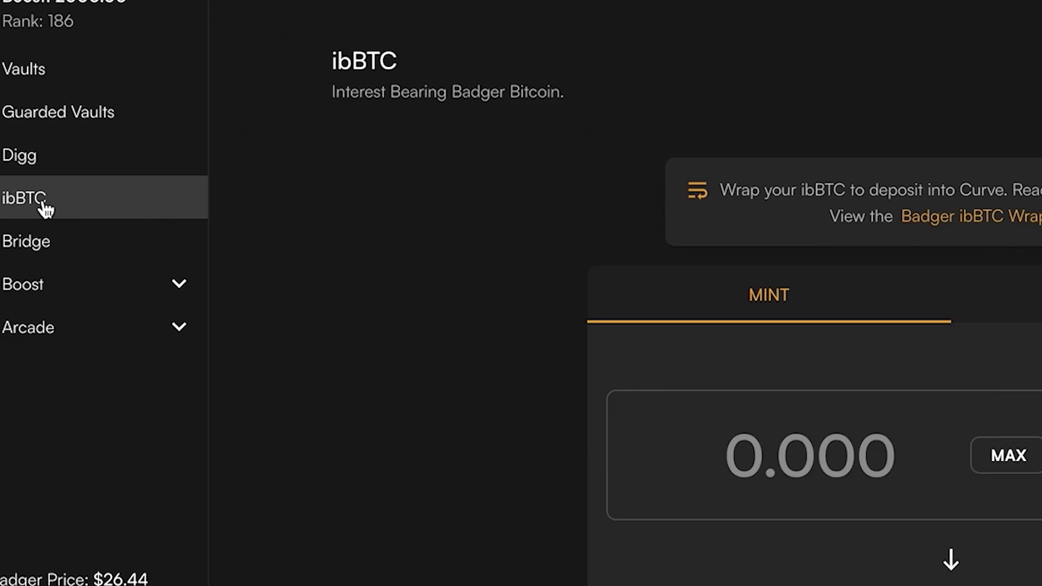
{"action": "scroll", "coordinate": [769, 76], "scroll_direction": "down", "scroll_amount": 1}
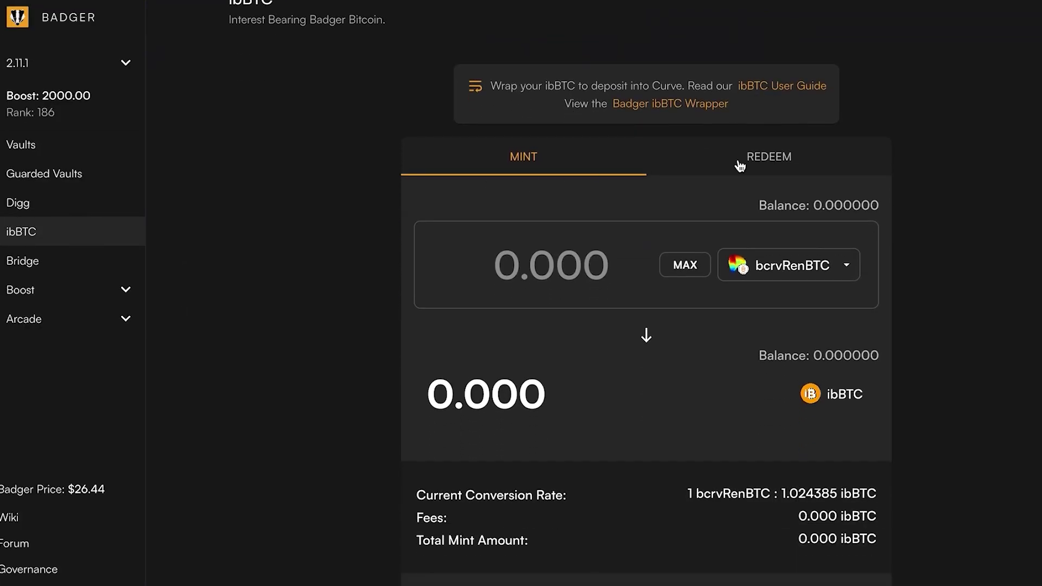
{"action": "left_click", "coordinate": [817, 277]}
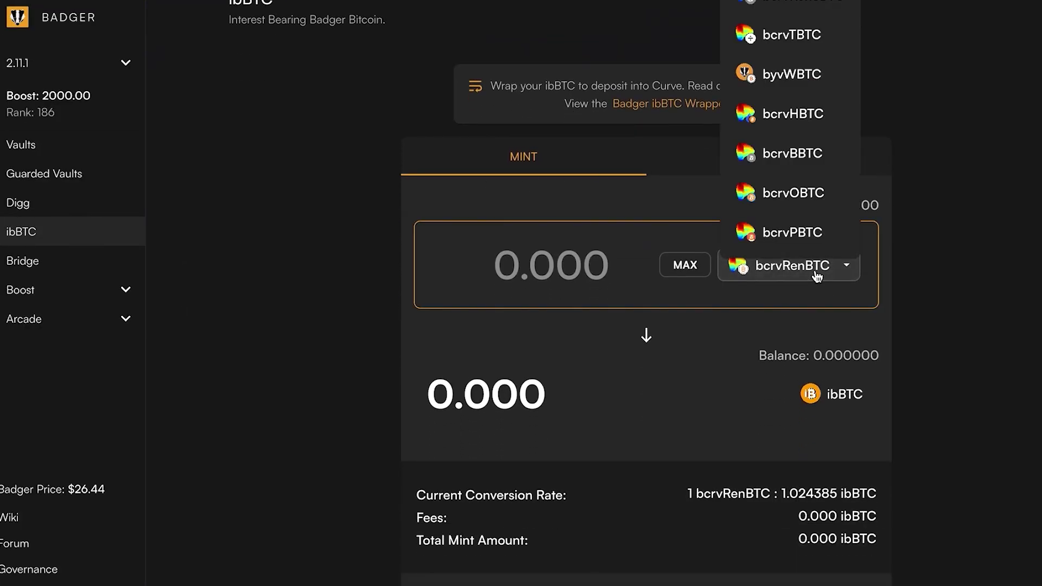
{"action": "scroll", "coordinate": [808, 122], "scroll_direction": "up", "scroll_amount": 2}
{"action": "key", "text": "Escape"}
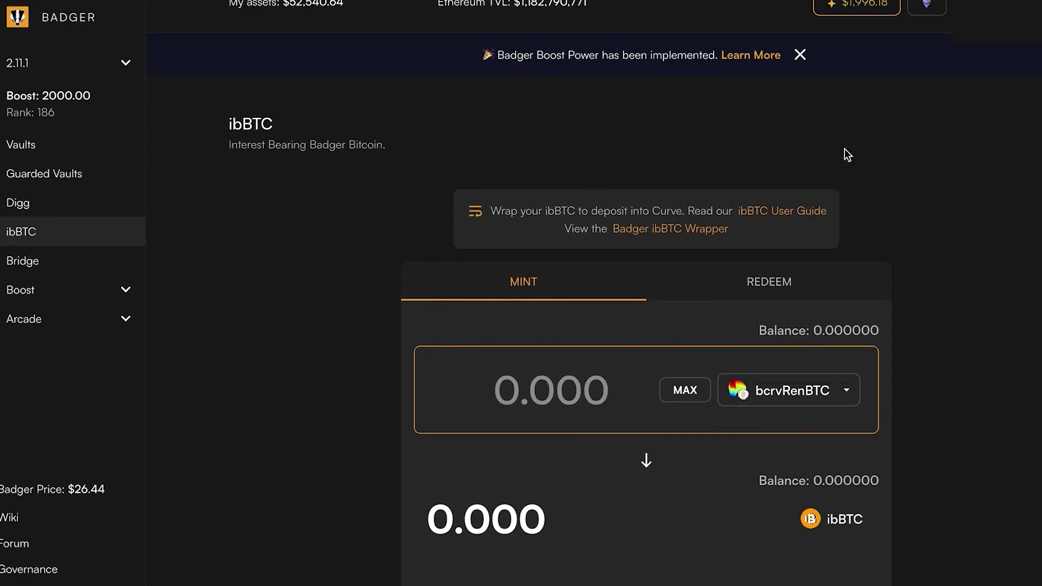
{"action": "left_click", "coordinate": [807, 391]}
{"action": "scroll", "coordinate": [809, 253], "scroll_direction": "up", "scroll_amount": 1}
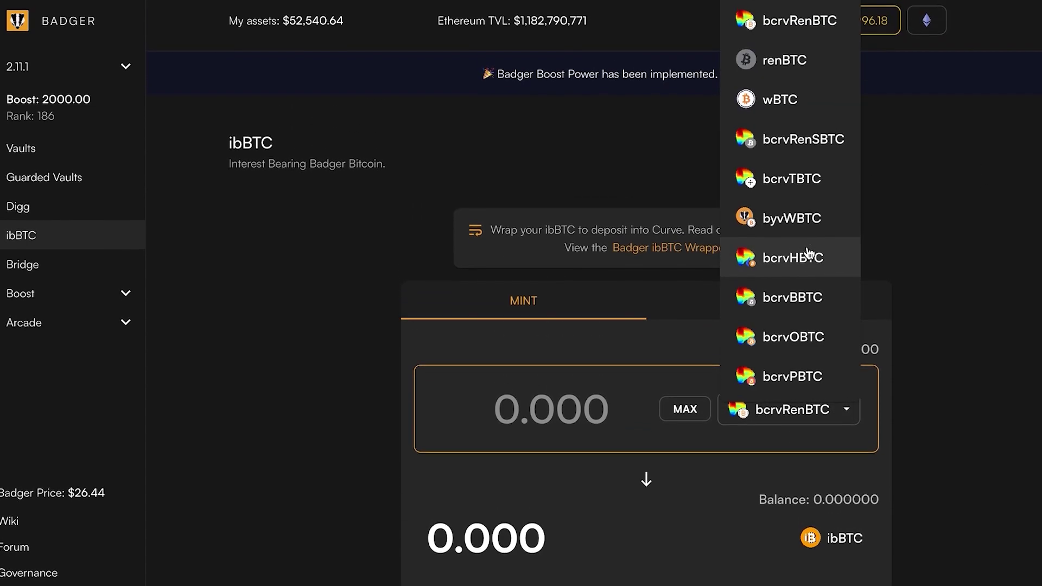
{"action": "left_click", "coordinate": [760, 55]}
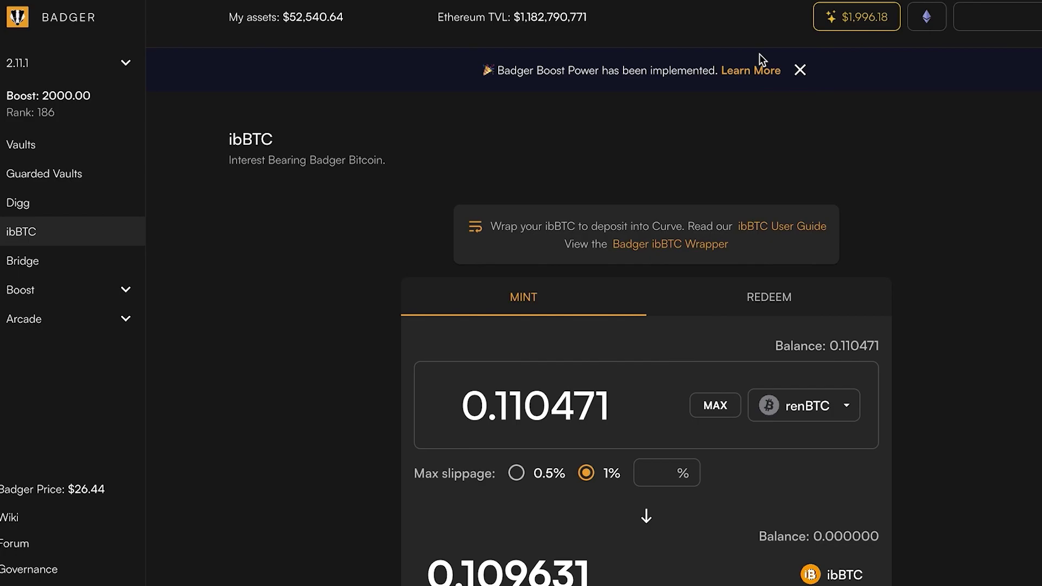
Mint ibBTC from the full 0.110471 renBTC balance with 0.5% max slippage.
{"action": "left_click", "coordinate": [707, 403]}
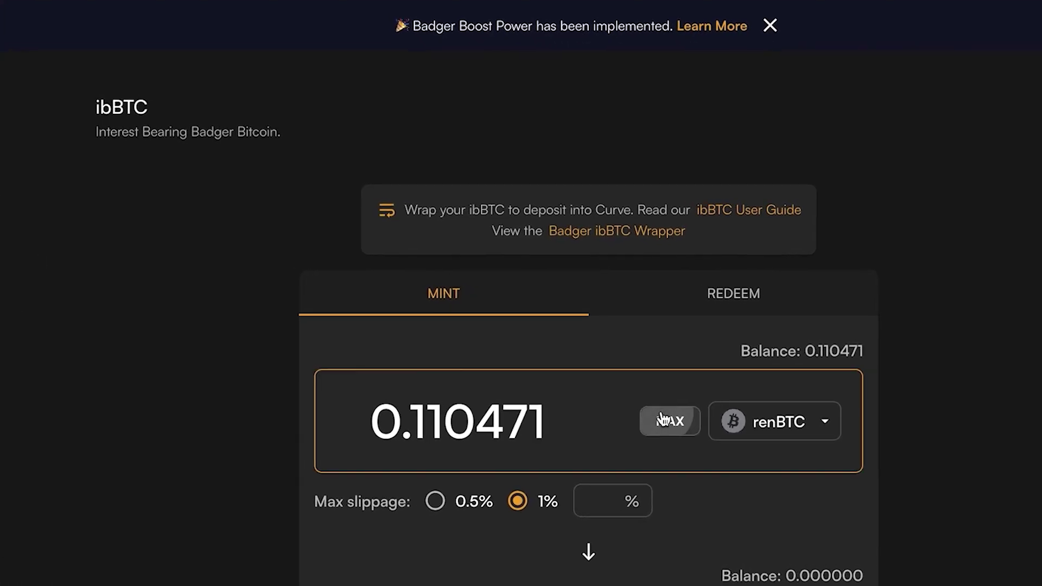
{"action": "left_click", "coordinate": [435, 502]}
{"action": "scroll", "coordinate": [985, 458], "scroll_direction": "down", "scroll_amount": 5}
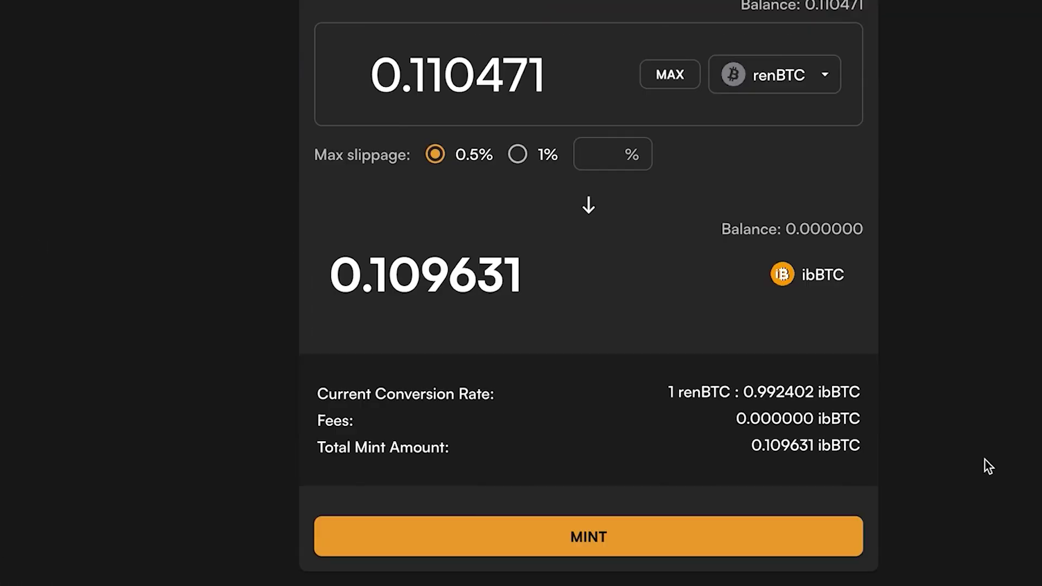
{"action": "scroll", "coordinate": [984, 458], "scroll_direction": "up", "scroll_amount": 1}
{"action": "left_click", "coordinate": [572, 547]}
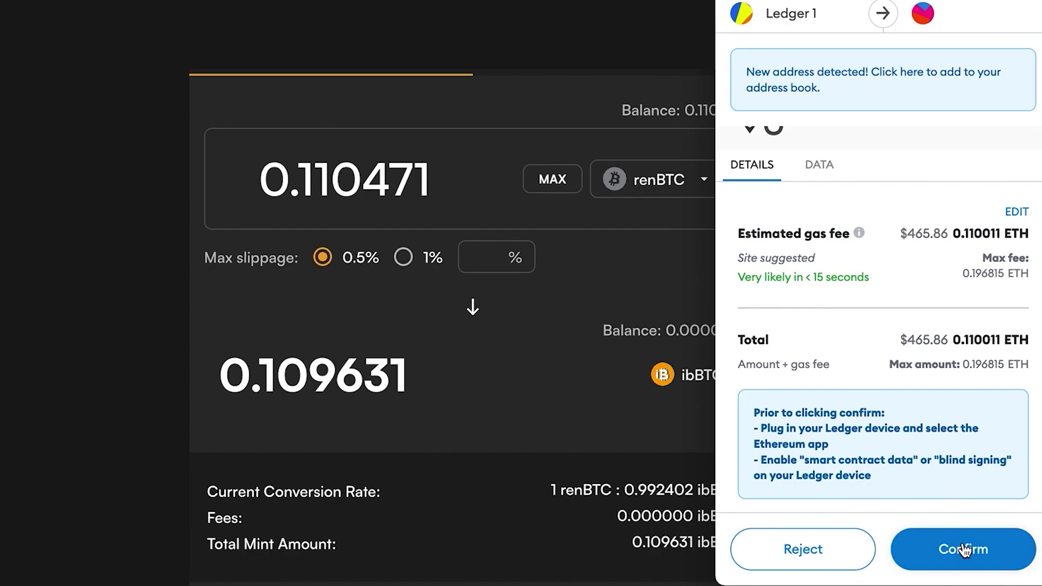
Confirm the ibBTC mint transaction in MetaMask.
{"action": "left_click", "coordinate": [962, 549]}
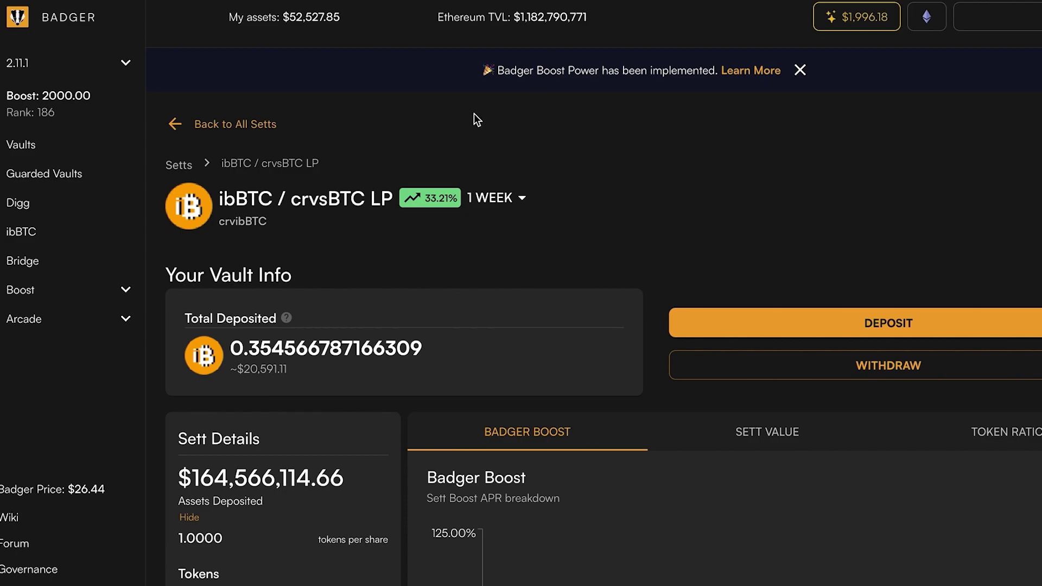
Deposit the full 0.109614 ibBTC balance at 0.15% slippage, expecting 0.1104 pool tokens.
{"action": "left_click", "coordinate": [890, 324]}
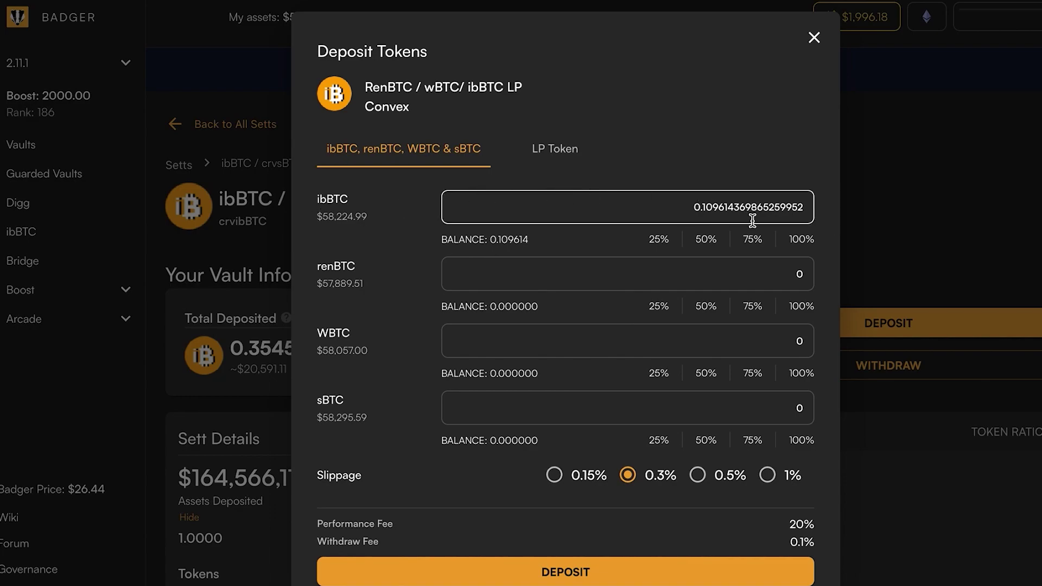
{"action": "left_click", "coordinate": [804, 239]}
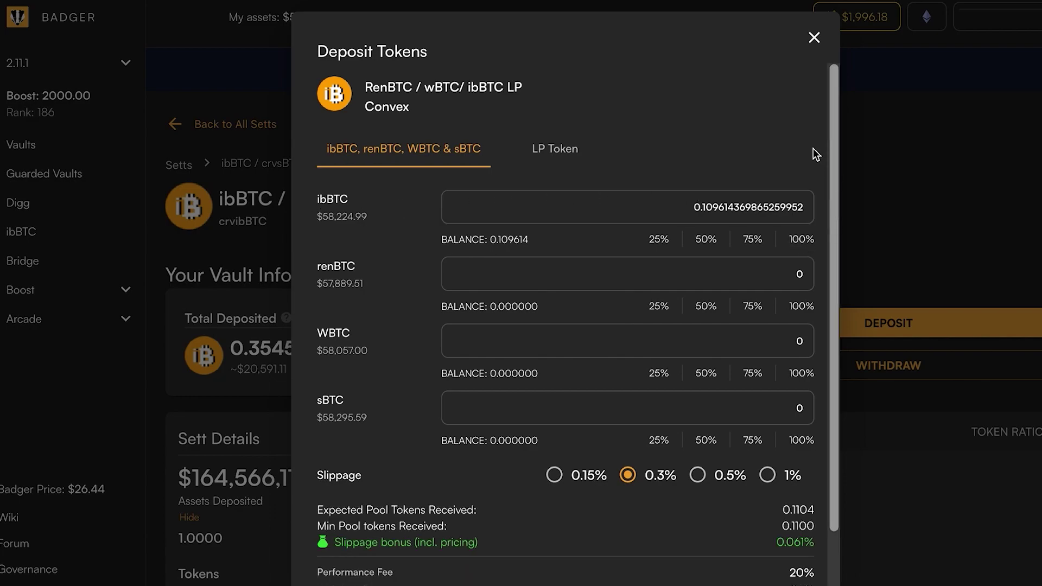
{"action": "scroll", "coordinate": [644, 269], "scroll_direction": "down", "scroll_amount": 2}
{"action": "left_click", "coordinate": [553, 413]}
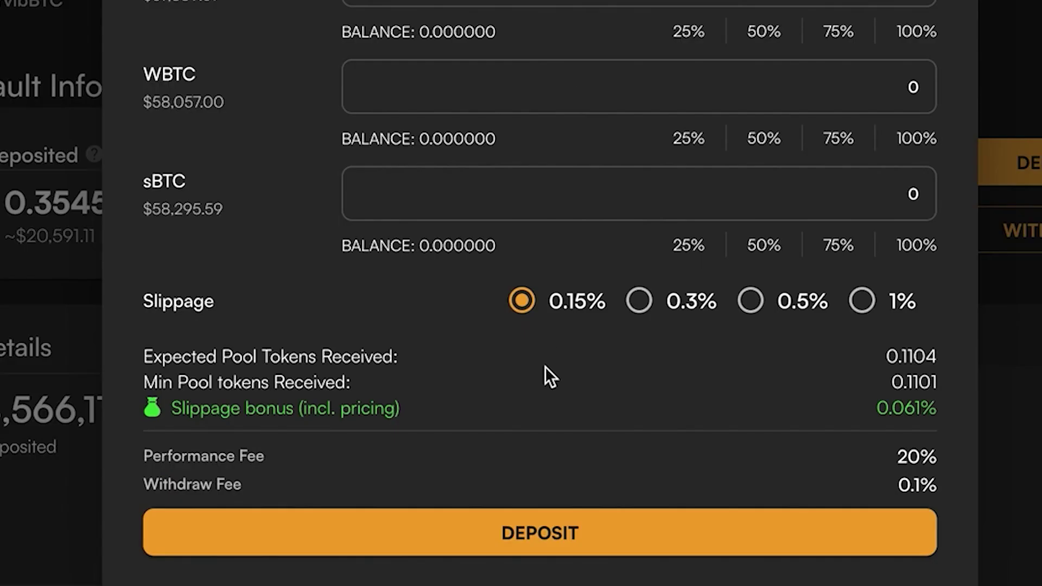
{"action": "left_click", "coordinate": [567, 550]}
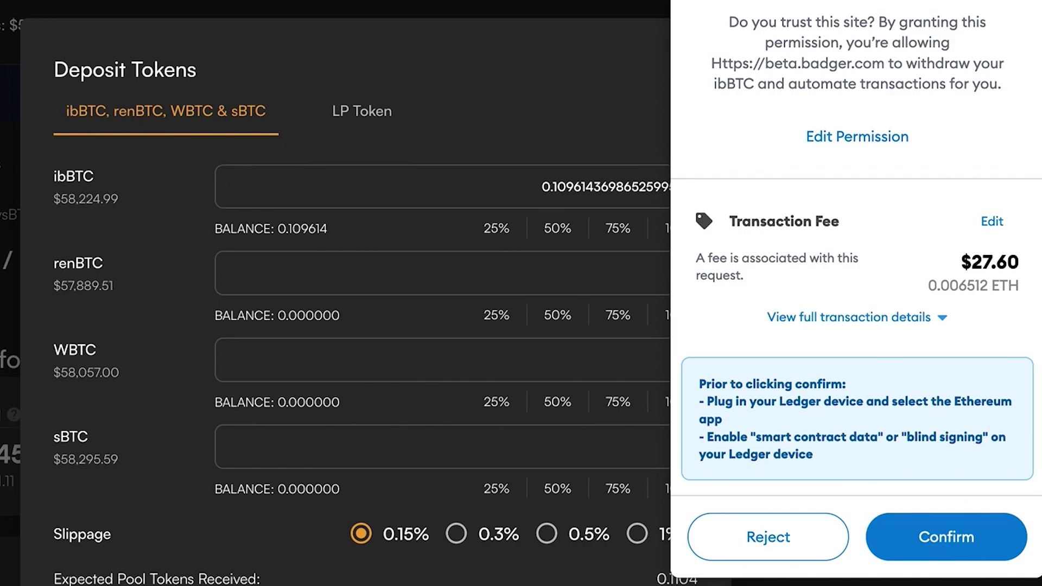
Approve Badger's spending of ibBTC in MetaMask and move on to the deposit request.
{"action": "left_click", "coordinate": [945, 538]}
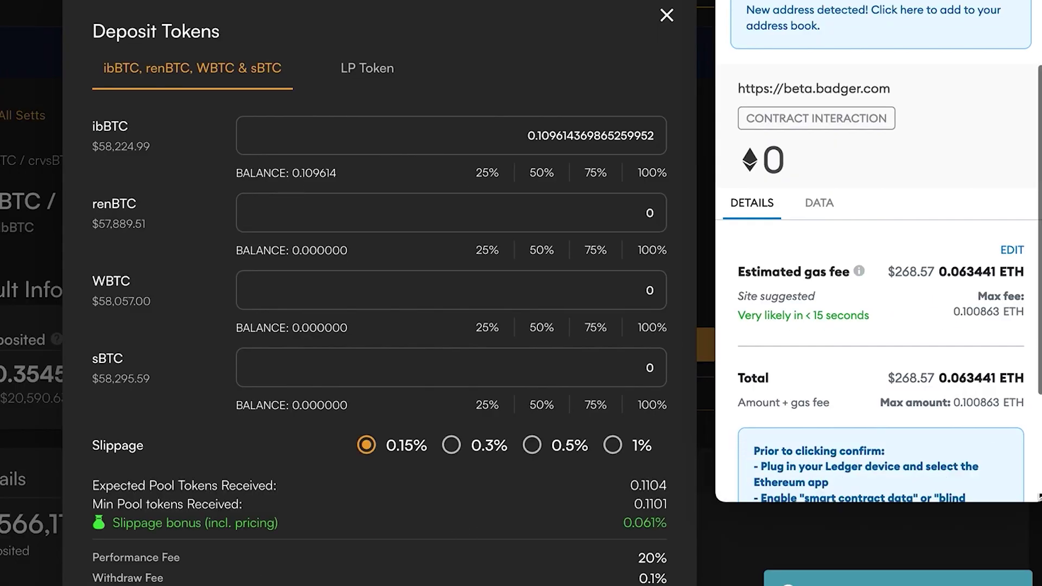
{"action": "scroll", "coordinate": [991, 455], "scroll_direction": "down", "scroll_amount": 1}
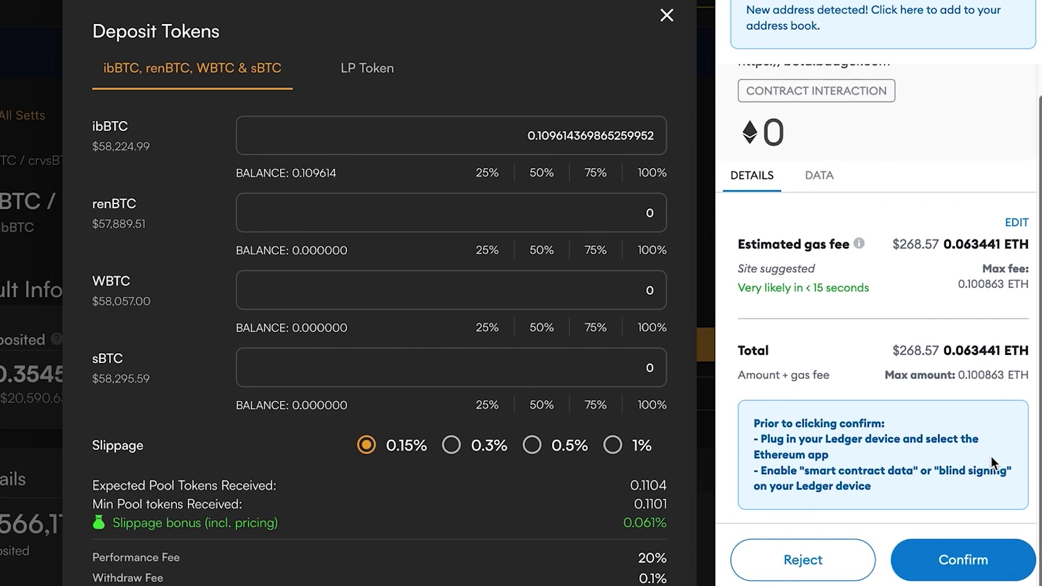